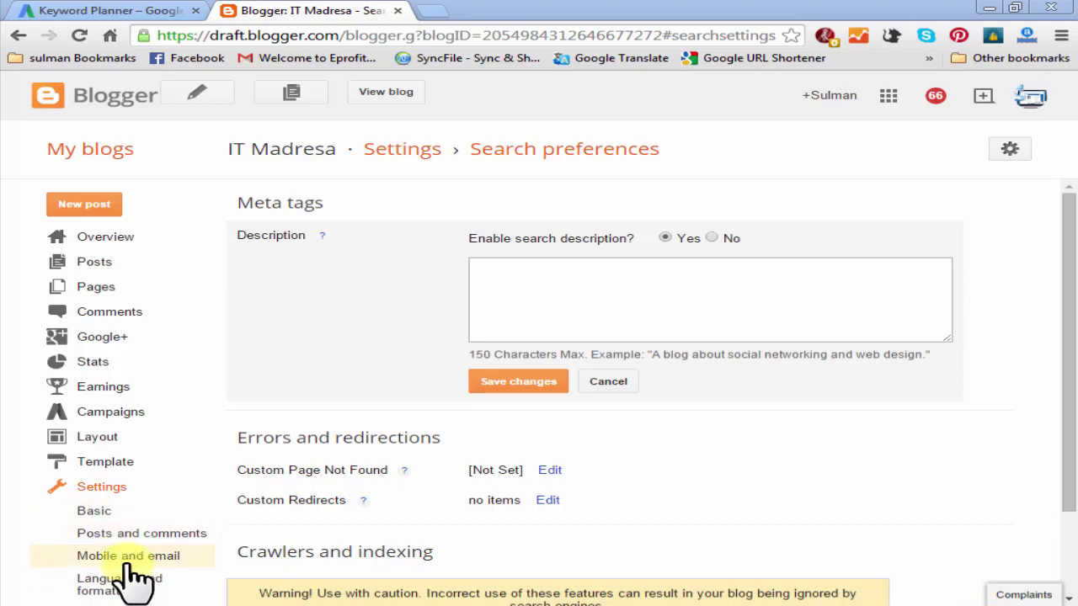
{"action": "left_click_drag", "start_coordinate": [1071, 349], "coordinate": [1075, 447]}
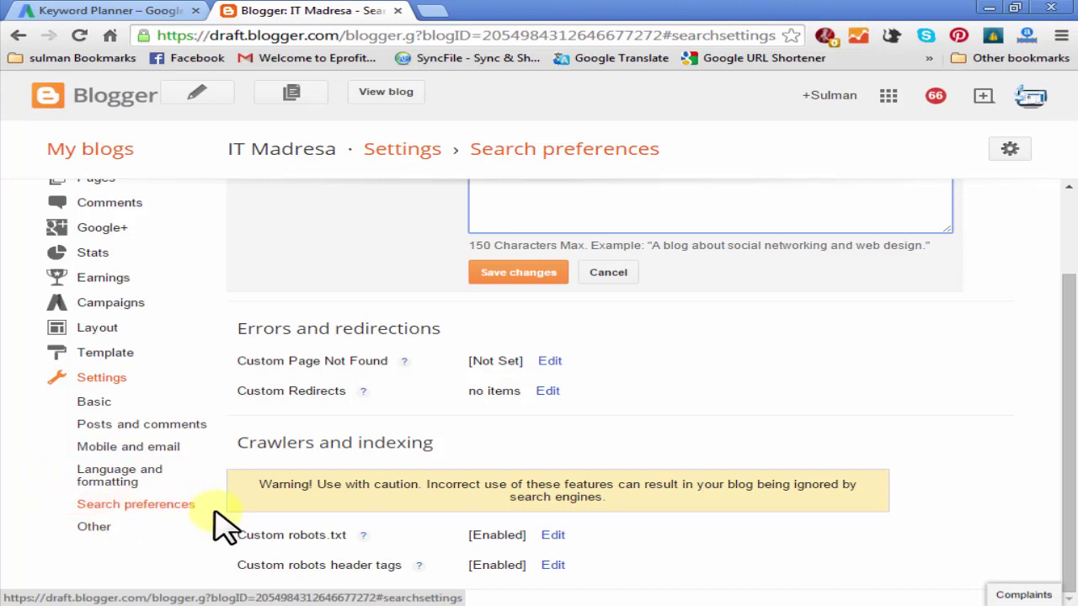
{"action": "left_click_drag", "start_coordinate": [1065, 506], "coordinate": [1066, 356]}
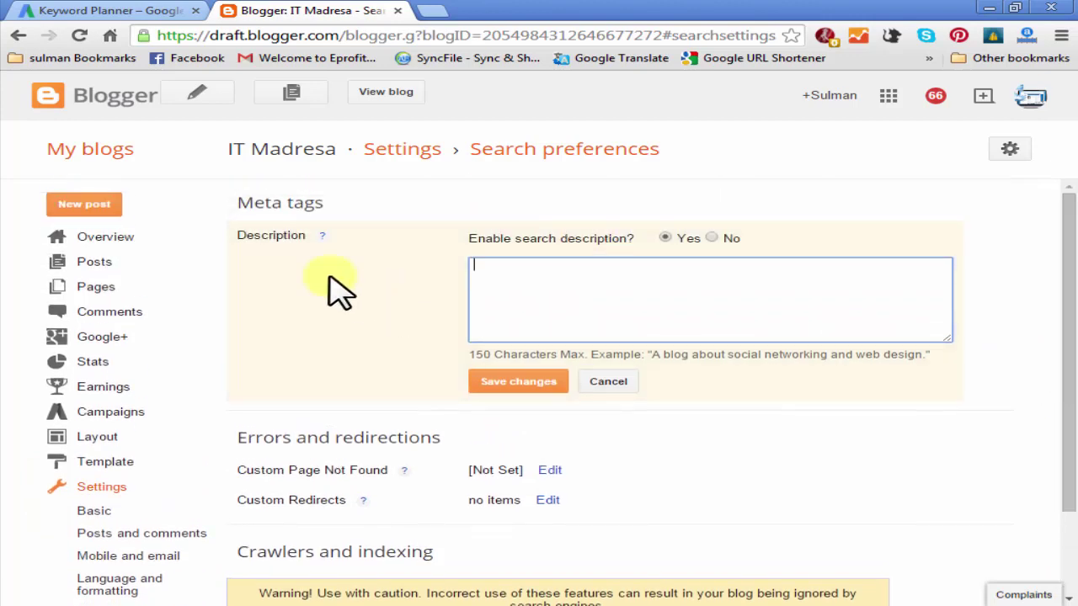
{"action": "left_click", "coordinate": [268, 224]}
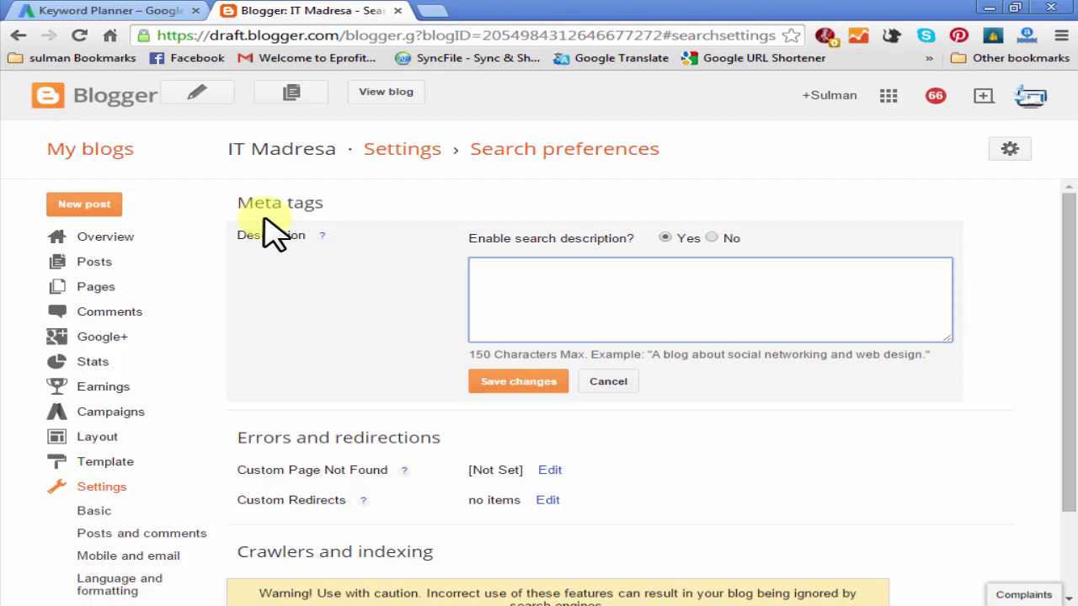
{"action": "left_click", "coordinate": [270, 232]}
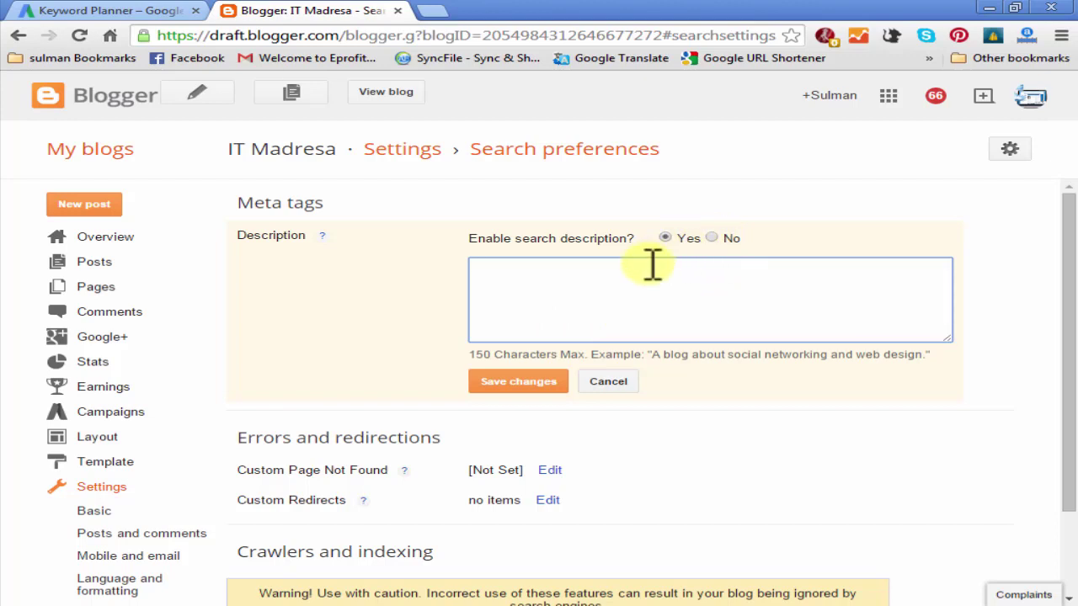
{"action": "right_click", "coordinate": [572, 298]}
{"action": "left_click", "coordinate": [615, 393]}
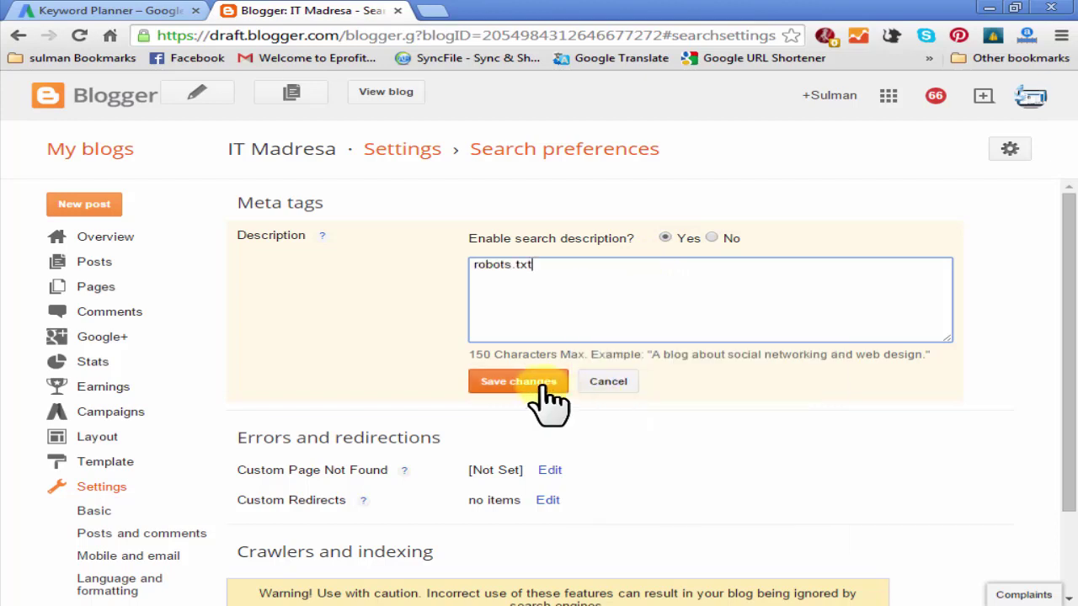
{"action": "double_click", "coordinate": [558, 285]}
{"action": "key", "text": "BackSpace"}
{"action": "key", "text": "BackSpace"}
{"action": "key", "text": "BackSpace"}
{"action": "key", "text": "BackSpace"}
{"action": "key", "text": "BackSpace"}
{"action": "key", "text": "BackSpace"}
{"action": "key", "text": "BackSpace"}
{"action": "key", "text": "BackSpace"}
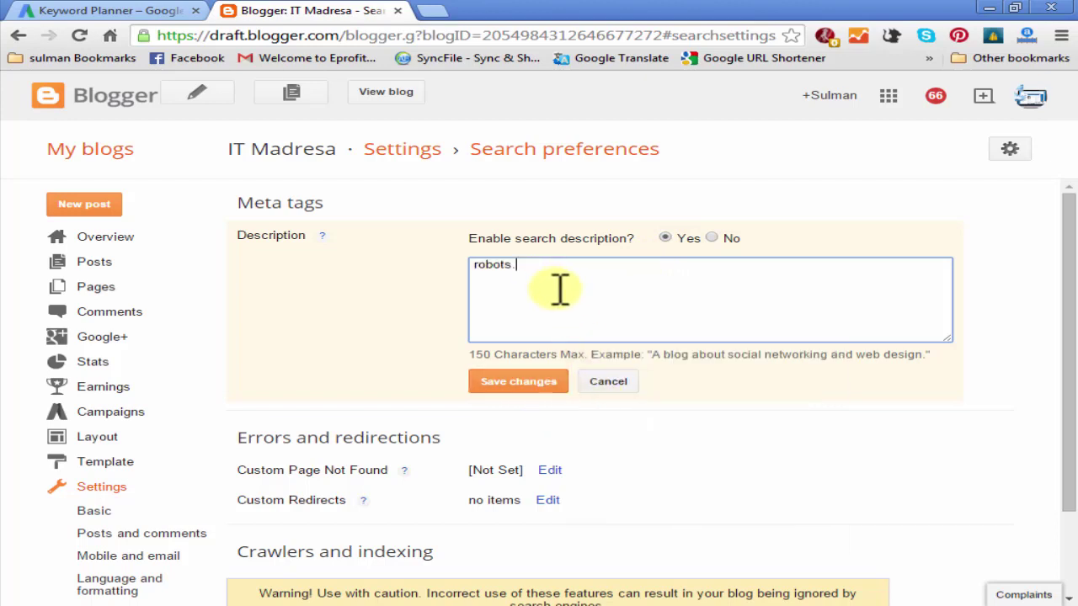
Switch to Notepad and copy its entire keyword list
{"action": "key", "text": "alt+Tab"}
{"action": "double_click", "coordinate": [735, 387]}
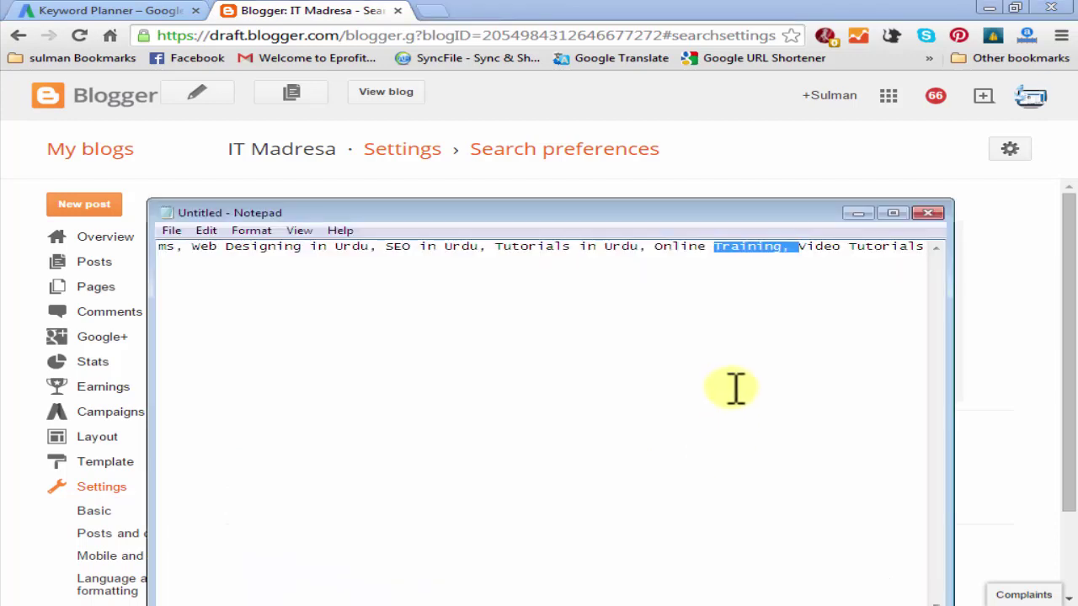
{"action": "key", "text": "ctrl+a"}
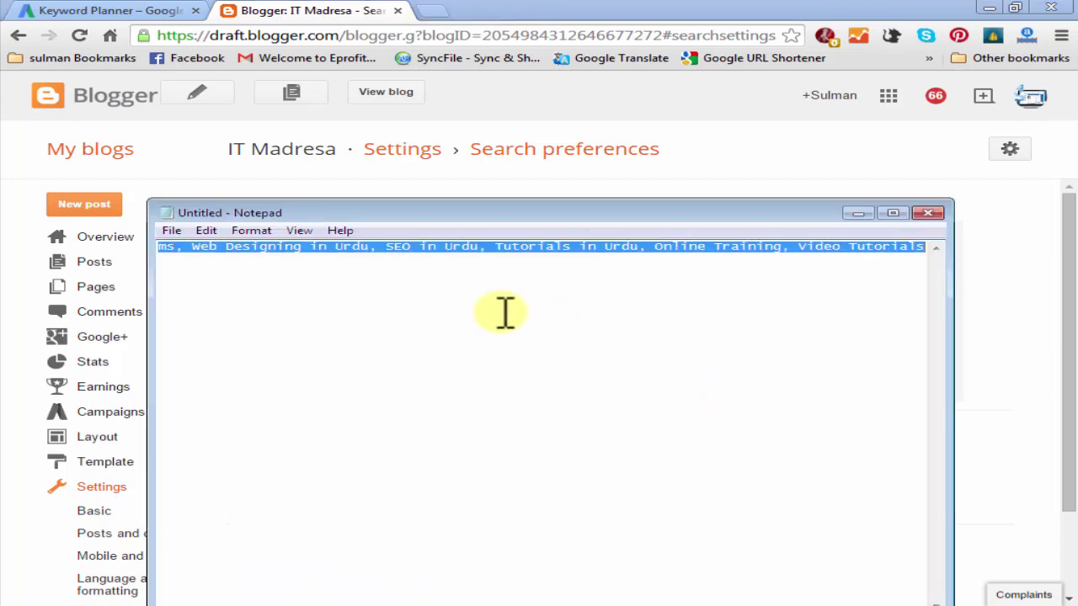
Save "Google Adsense, Infolinks, BuySellAds, Affiliate Programs, Web Designing in Urdu, SEO in Urdu, Tutorials in Urdu, Online Training, Video Tutorials" as Blogger's search description
{"action": "left_click", "coordinate": [405, 184]}
{"action": "left_click", "coordinate": [505, 290]}
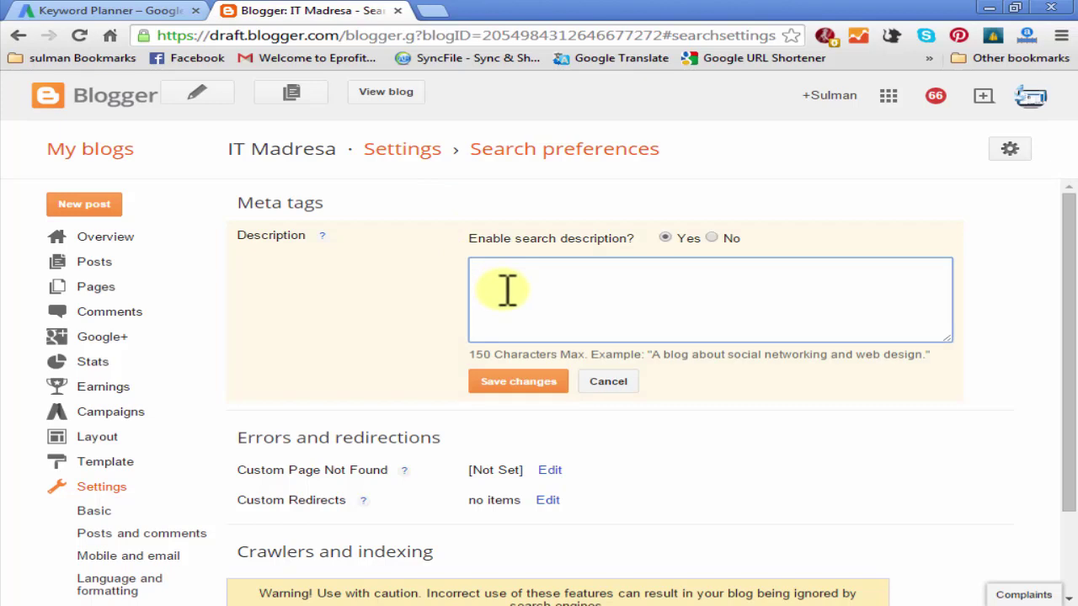
{"action": "type", "text": "Google Adsense, Infolinks, BuySellAds, Affiliate Programs, Web Designing in Urdu, SEO in Urdu, Tutorials in Urdu, Online Training, Video Tutorials"}
{"action": "left_click", "coordinate": [529, 381]}
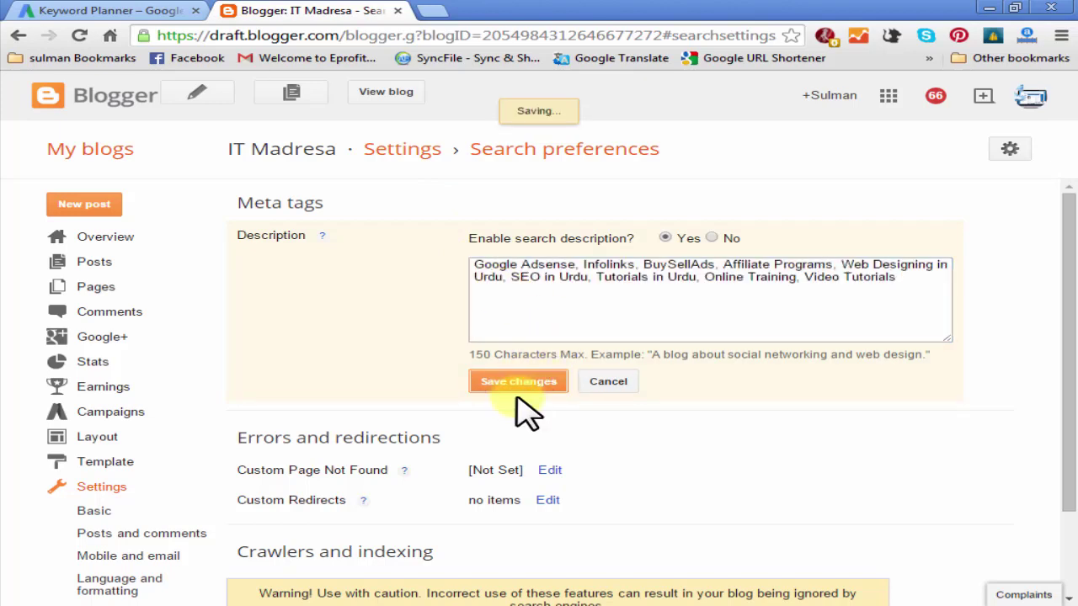
Inspect the editors for Custom Page Not Found and Custom Redirects, cancelling out of each one
{"action": "scroll", "coordinate": [518, 401], "scroll_direction": "down", "scroll_amount": 1}
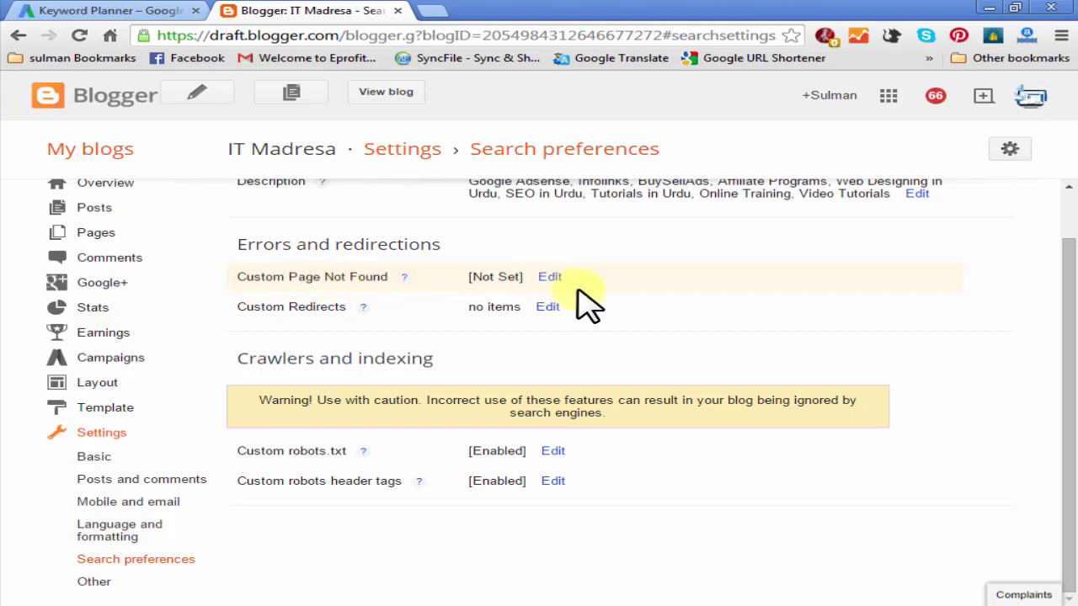
{"action": "left_click", "coordinate": [553, 279]}
{"action": "left_click", "coordinate": [551, 309]}
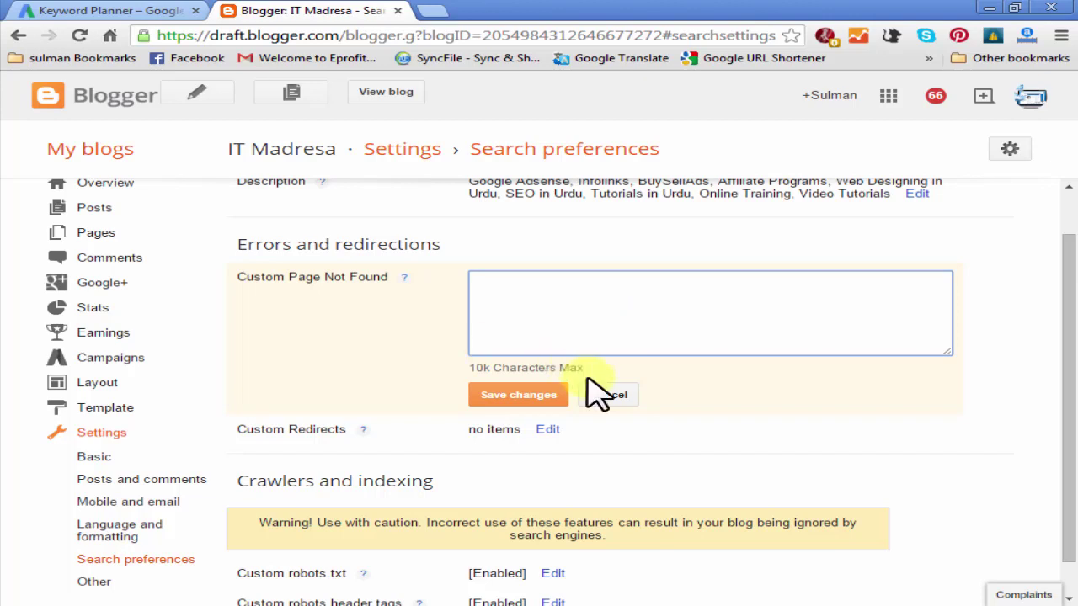
{"action": "left_click", "coordinate": [613, 396]}
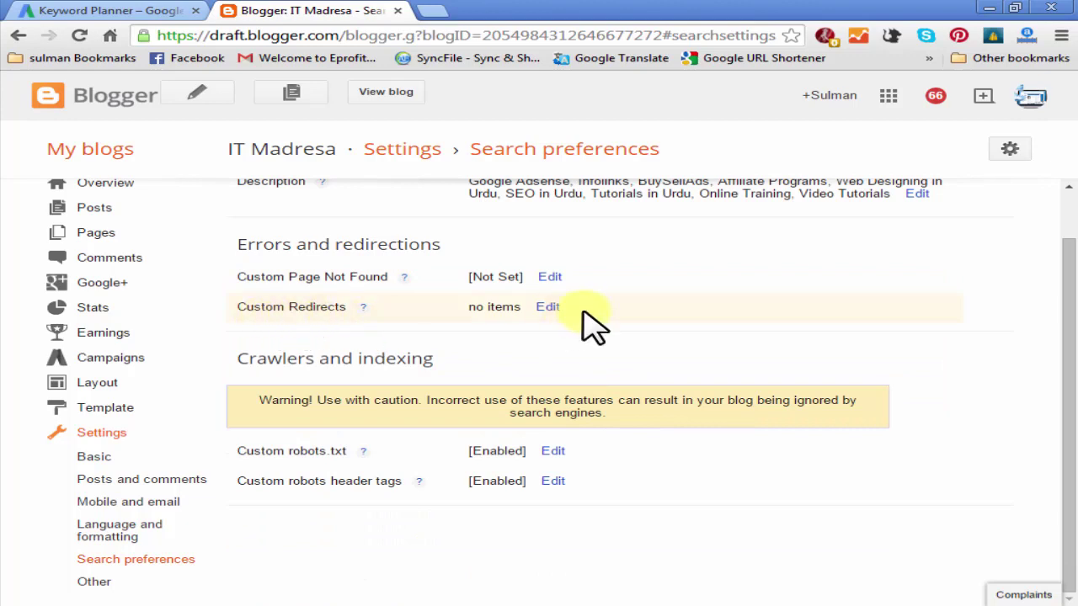
{"action": "left_click", "coordinate": [549, 309]}
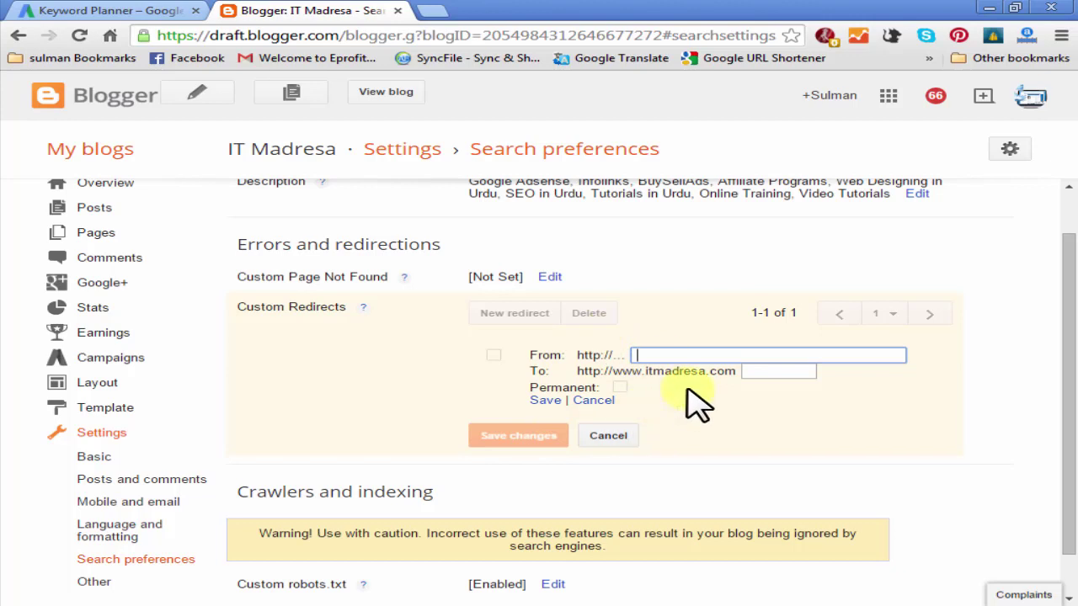
{"action": "scroll", "coordinate": [653, 414], "scroll_direction": "down", "scroll_amount": 1}
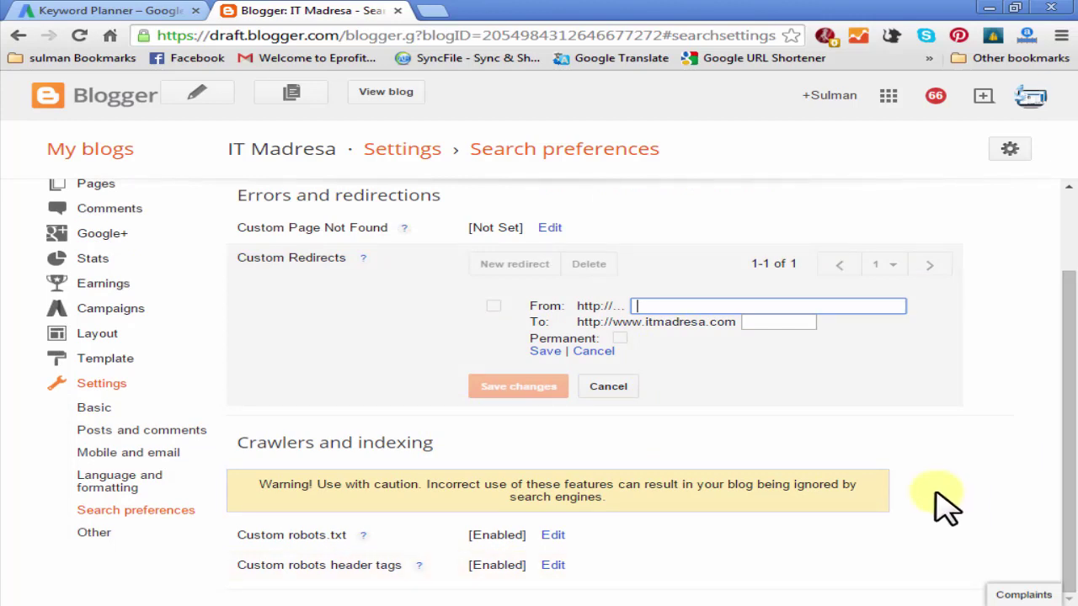
{"action": "key", "text": "Escape"}
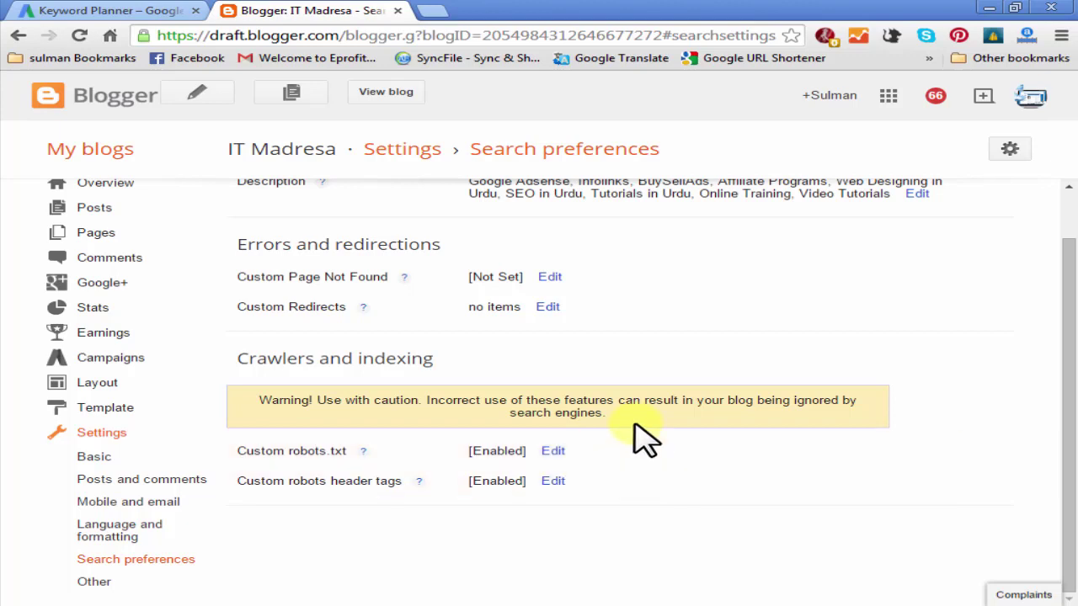
Open the custom robots.txt setting under Crawlers and indexing for editing, and copy the "robots.txt" text from its label
{"action": "scroll", "coordinate": [645, 438], "scroll_direction": "up", "scroll_amount": 1}
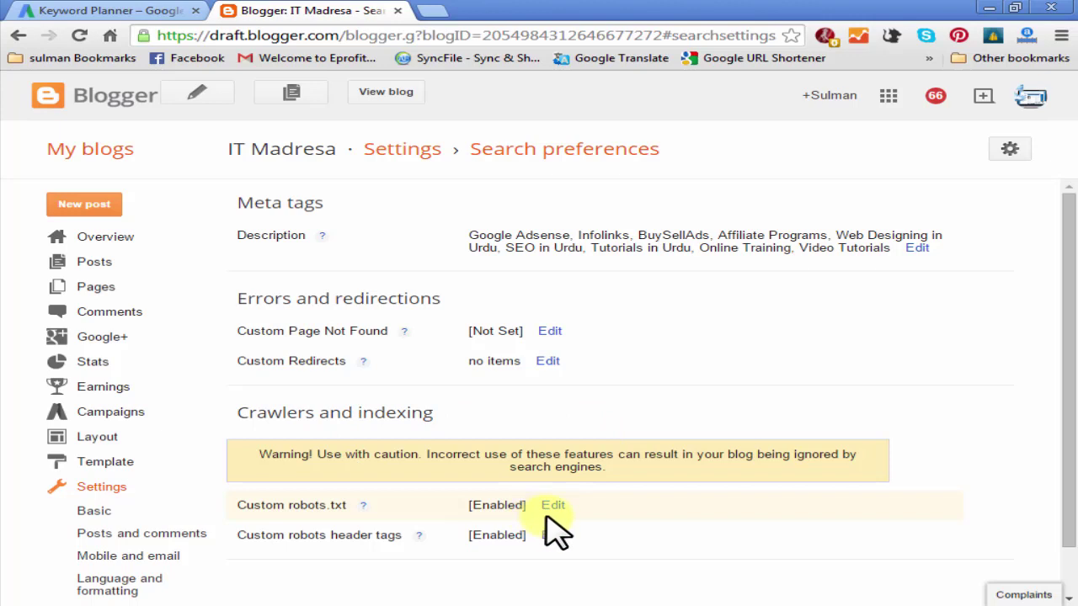
{"action": "scroll", "coordinate": [556, 529], "scroll_direction": "down", "scroll_amount": 1}
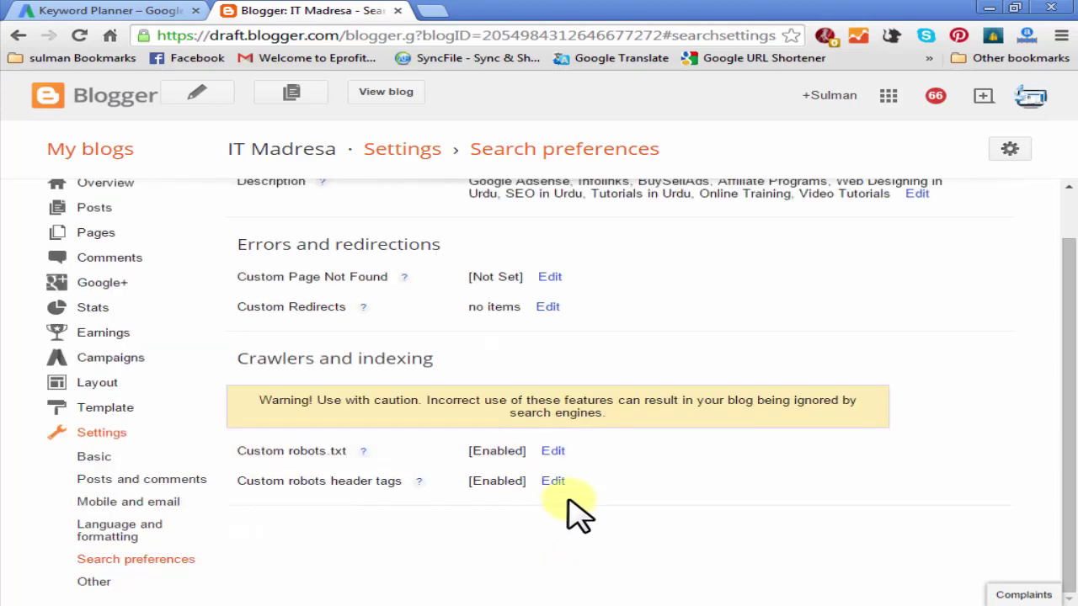
{"action": "left_click", "coordinate": [553, 452]}
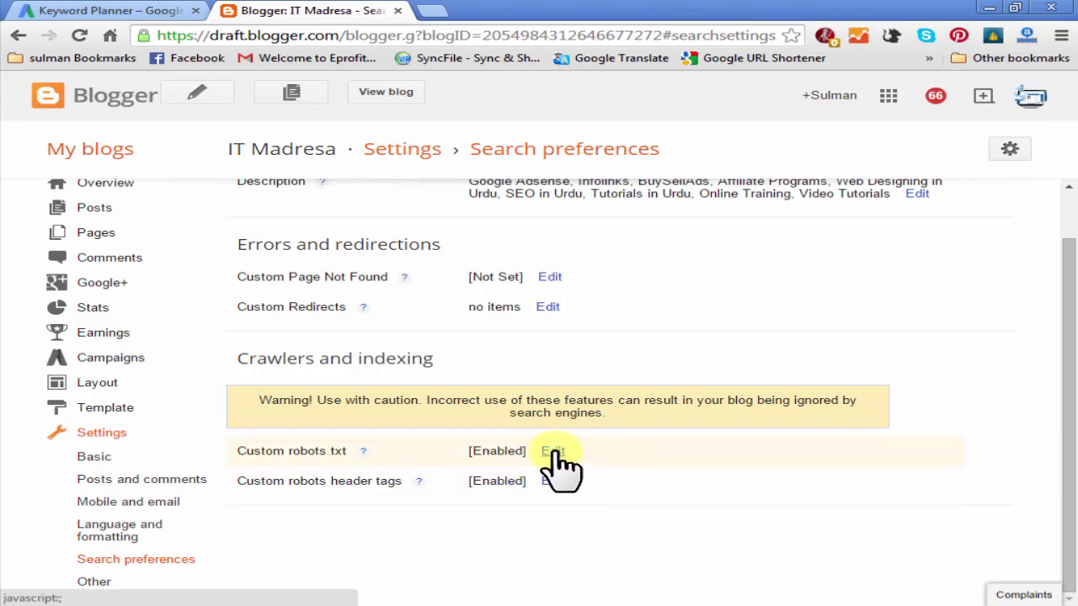
{"action": "scroll", "coordinate": [716, 497], "scroll_direction": "down", "scroll_amount": 3}
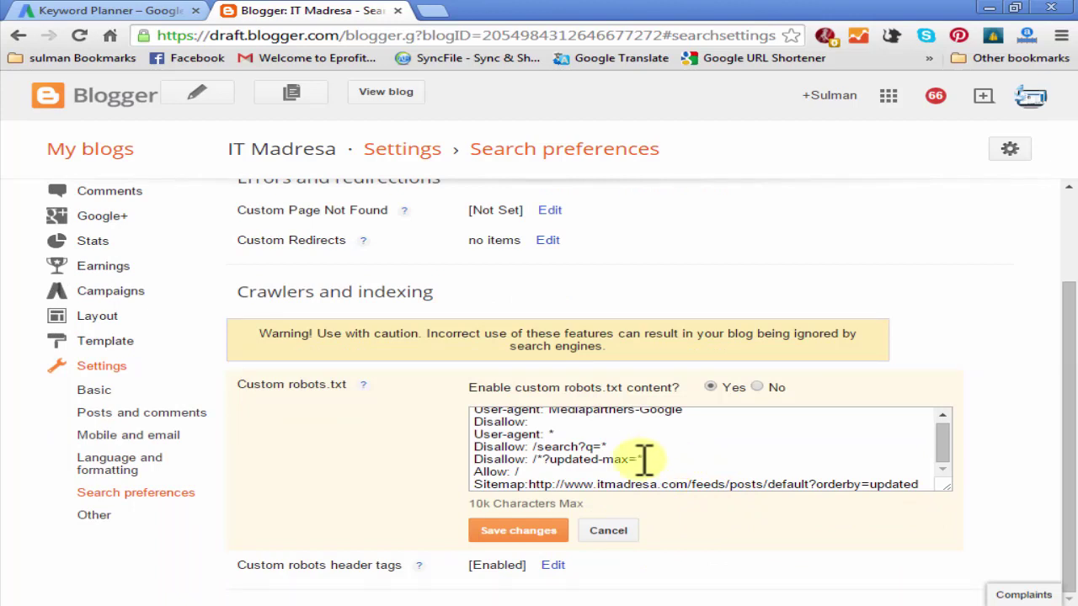
{"action": "left_click_drag", "start_coordinate": [289, 385], "coordinate": [352, 389]}
{"action": "right_click", "coordinate": [352, 387]}
{"action": "left_click", "coordinate": [362, 392]}
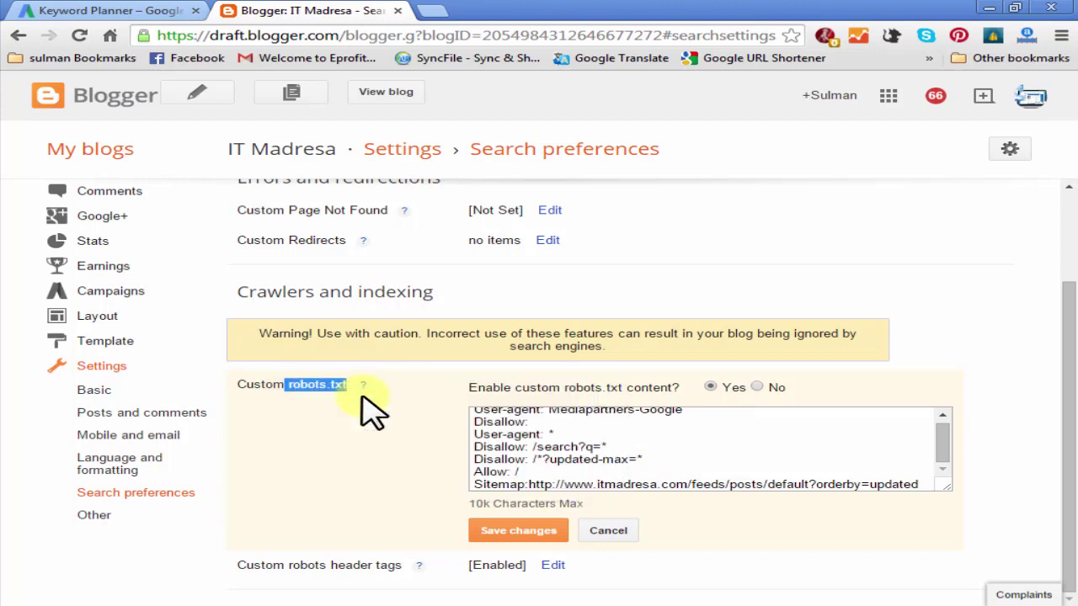
{"action": "left_click", "coordinate": [400, 93]}
{"action": "left_click", "coordinate": [383, 35]}
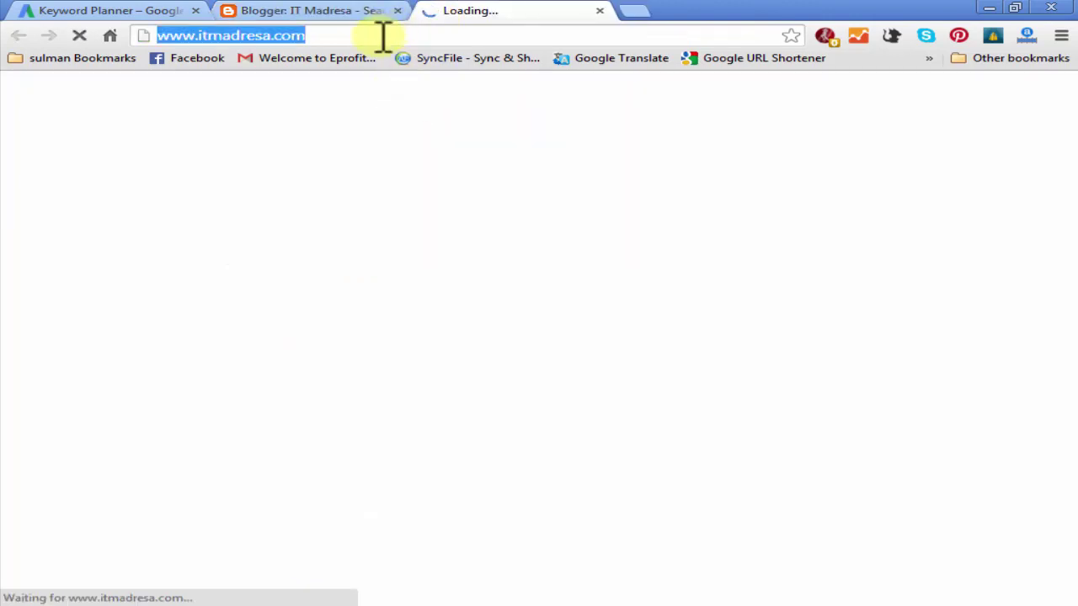
{"action": "left_click", "coordinate": [384, 36]}
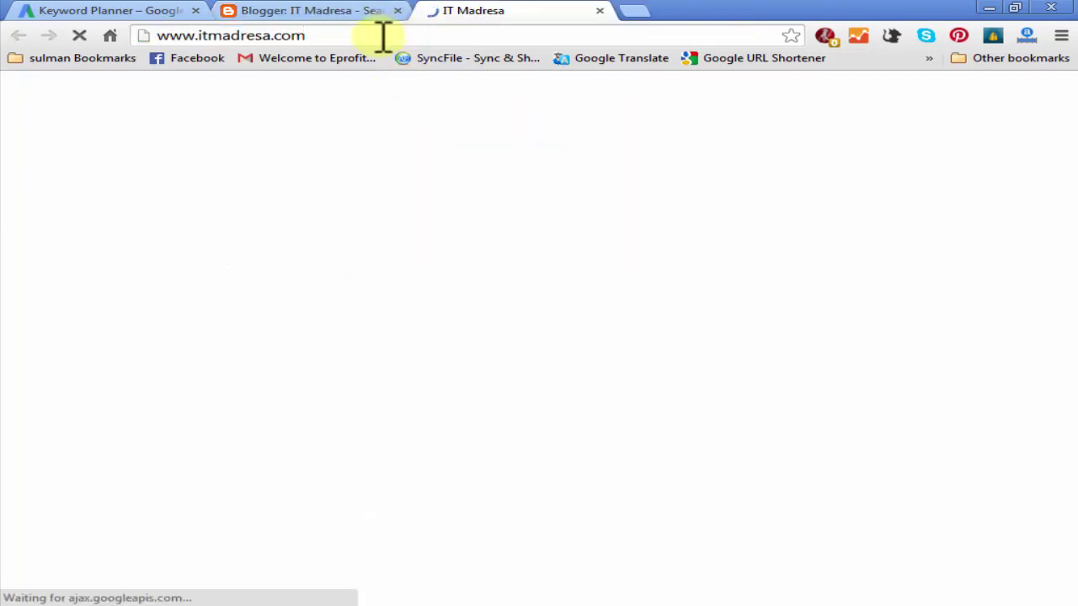
{"action": "type", "text": "/"}
{"action": "right_click", "coordinate": [381, 36]}
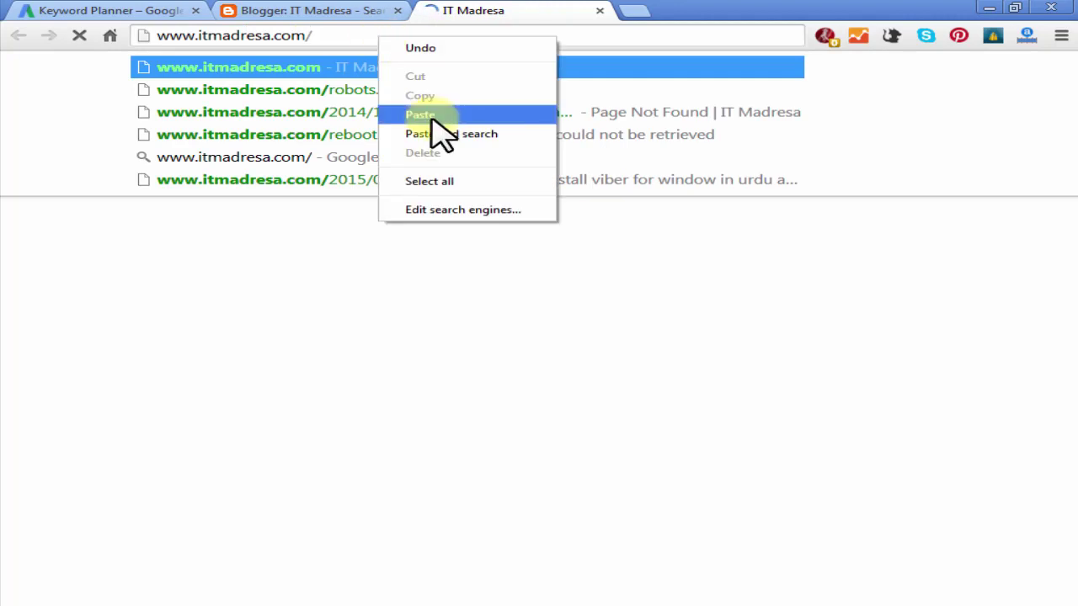
{"action": "left_click", "coordinate": [420, 114]}
{"action": "key", "text": "Return"}
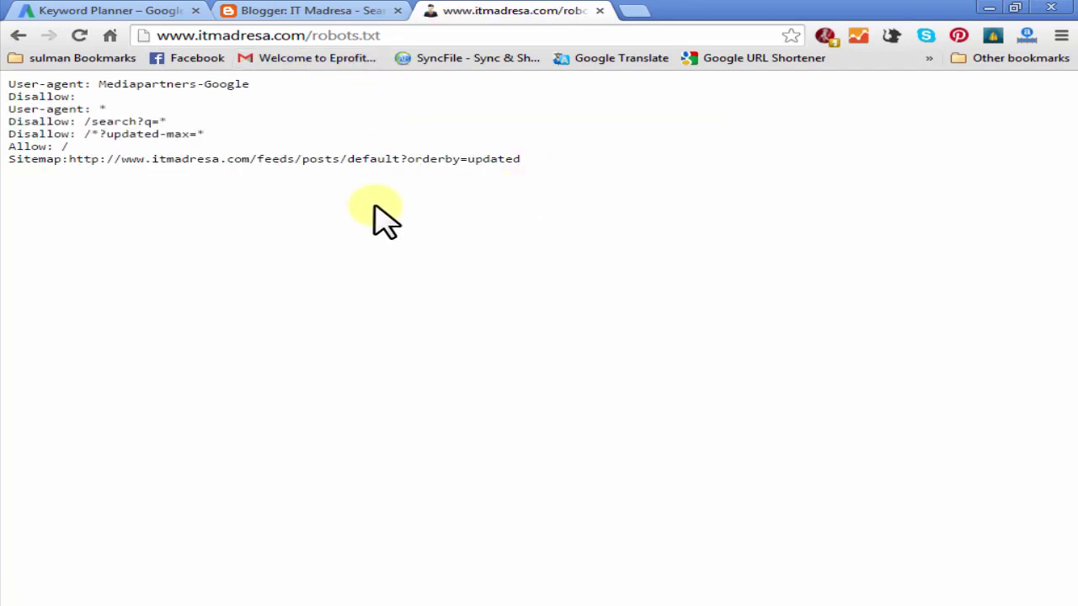
{"action": "left_click_drag", "start_coordinate": [551, 164], "coordinate": [87, 137]}
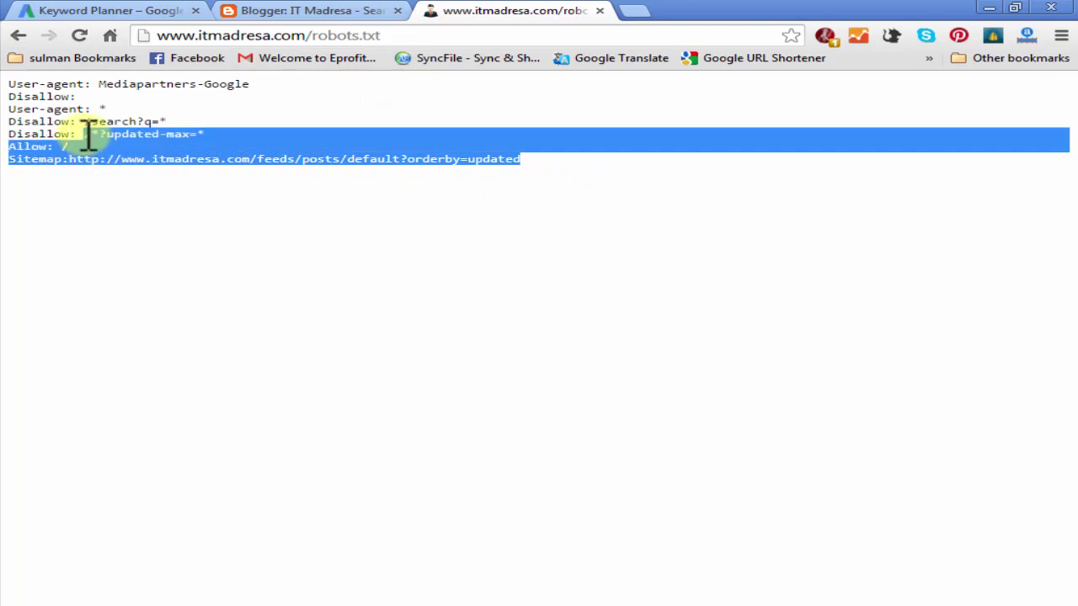
Return to the Blogger search preferences and cancel editing the custom robots.txt content
{"action": "left_click", "coordinate": [342, 17]}
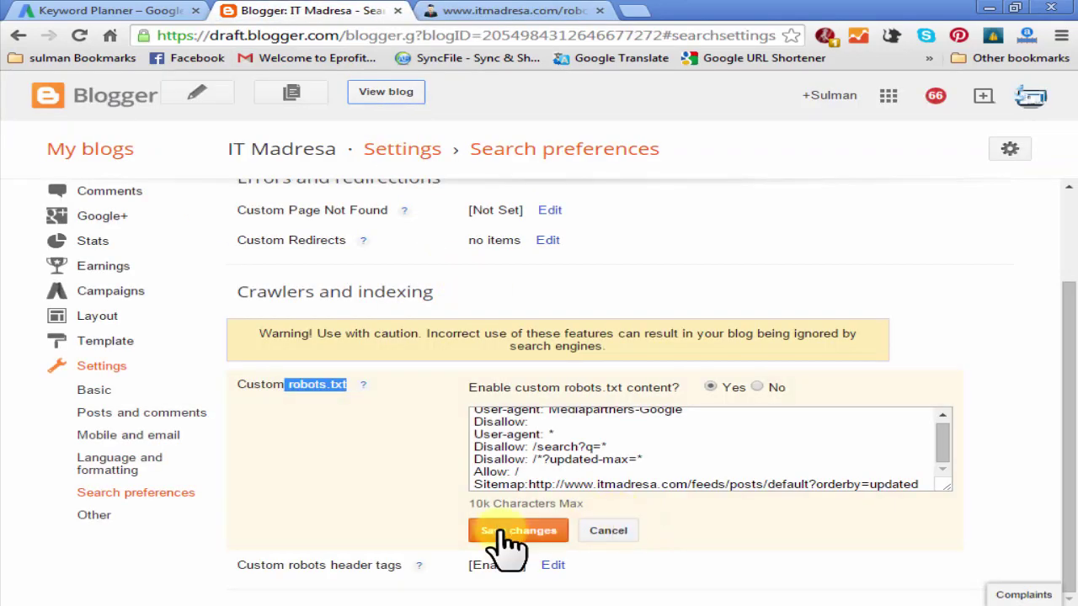
{"action": "left_click", "coordinate": [599, 532]}
{"action": "left_click", "coordinate": [296, 521]}
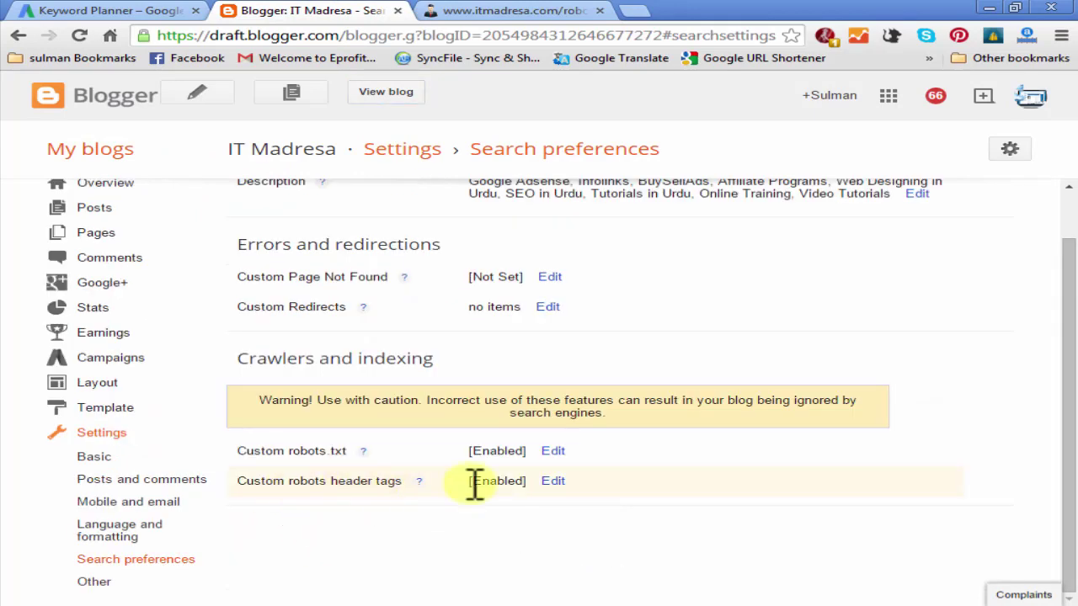
Open the custom robots header tags for editing and review the options for the home page, archive and search pages, and posts and pages
{"action": "left_click", "coordinate": [553, 482]}
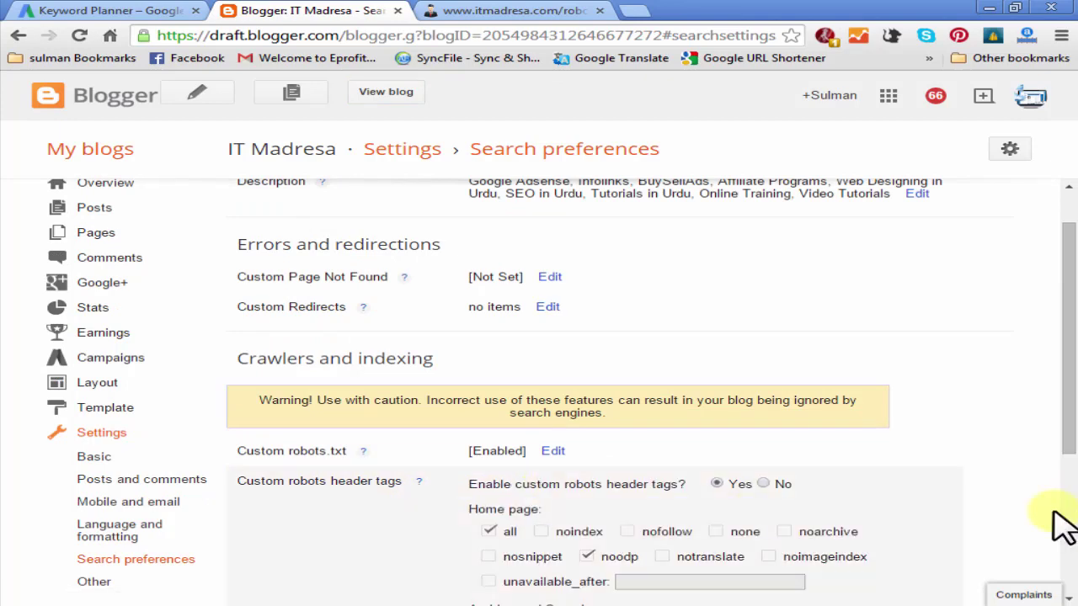
{"action": "left_click_drag", "start_coordinate": [1069, 416], "coordinate": [1070, 552]}
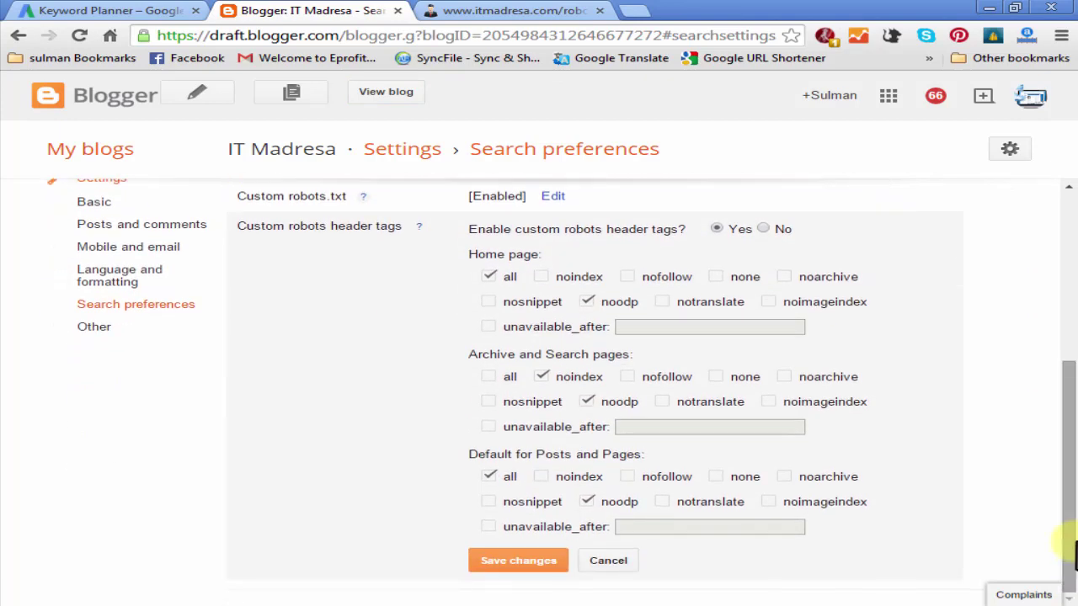
{"action": "left_click", "coordinate": [491, 276]}
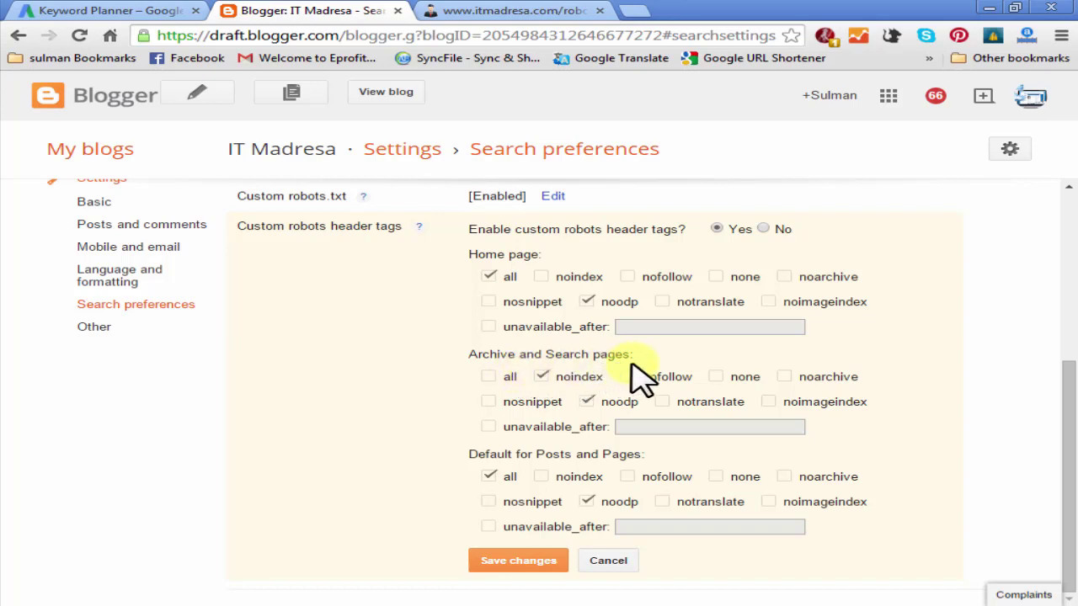
{"action": "left_click", "coordinate": [587, 402]}
{"action": "mouse_move", "coordinate": [1059, 387]}
{"action": "left_mouse_down"}
{"action": "mouse_move", "coordinate": [1067, 342]}
{"action": "mouse_move", "coordinate": [1068, 396]}
{"action": "left_mouse_up"}
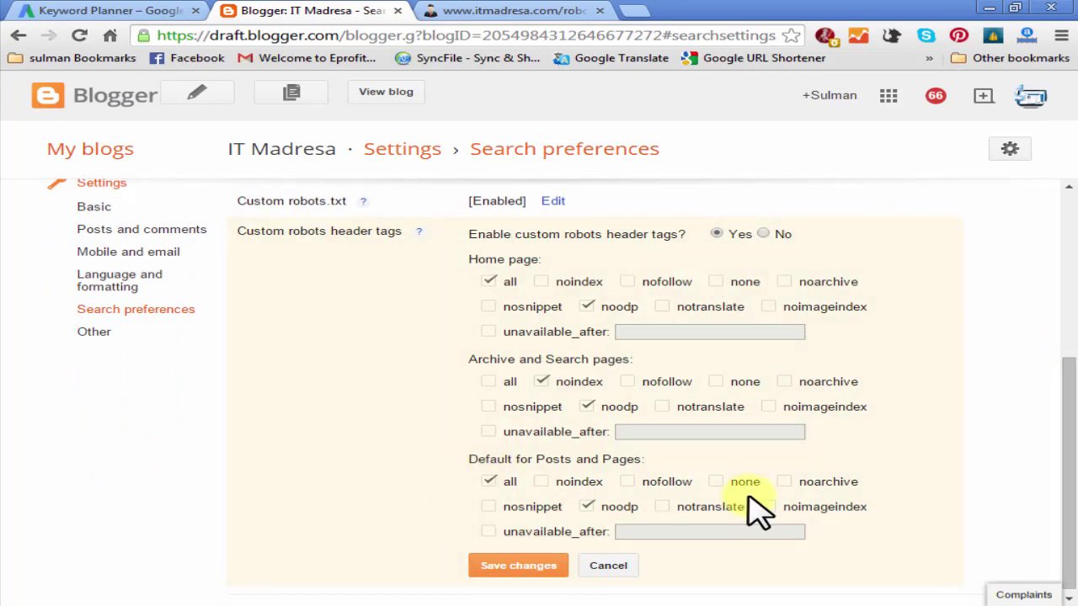
{"action": "left_click_drag", "start_coordinate": [1073, 511], "coordinate": [1076, 516]}
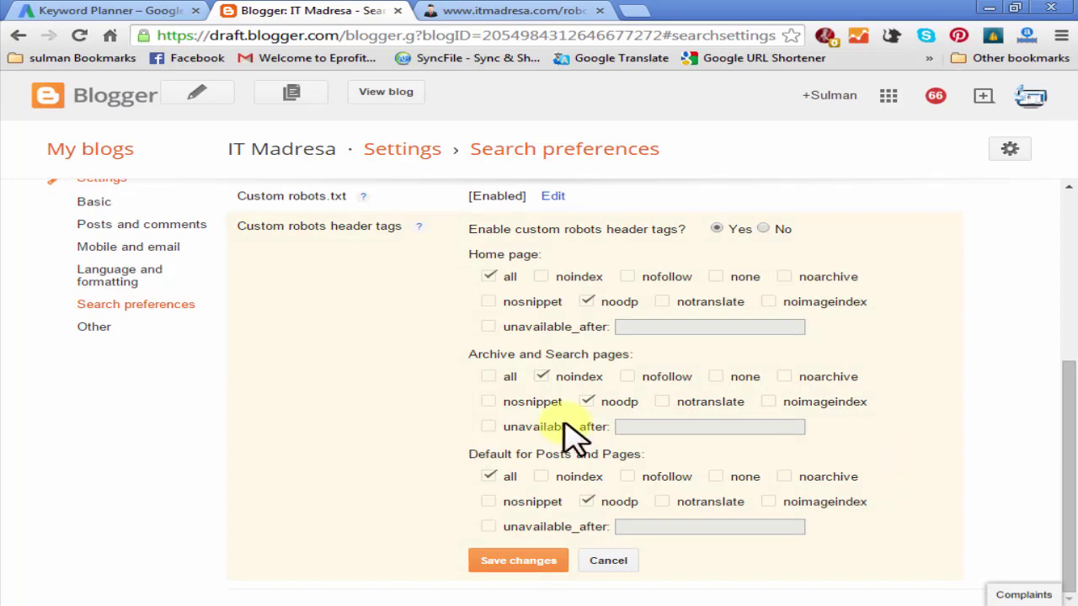
Open the blog's Other settings and view the blog tools and site feed options
{"action": "left_click", "coordinate": [82, 331]}
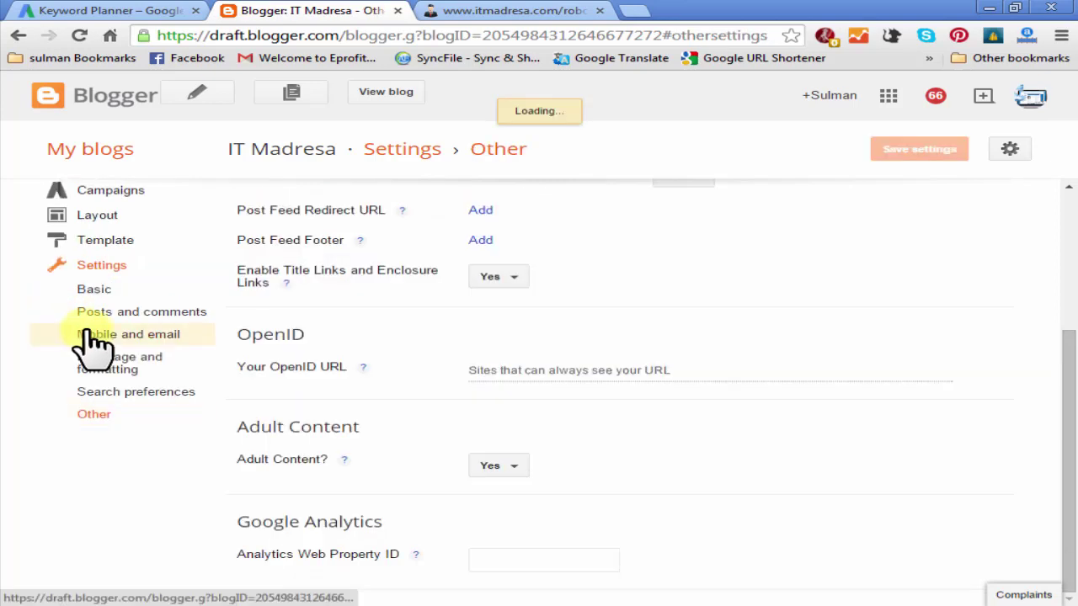
{"action": "scroll", "coordinate": [582, 416], "scroll_direction": "up", "scroll_amount": 3}
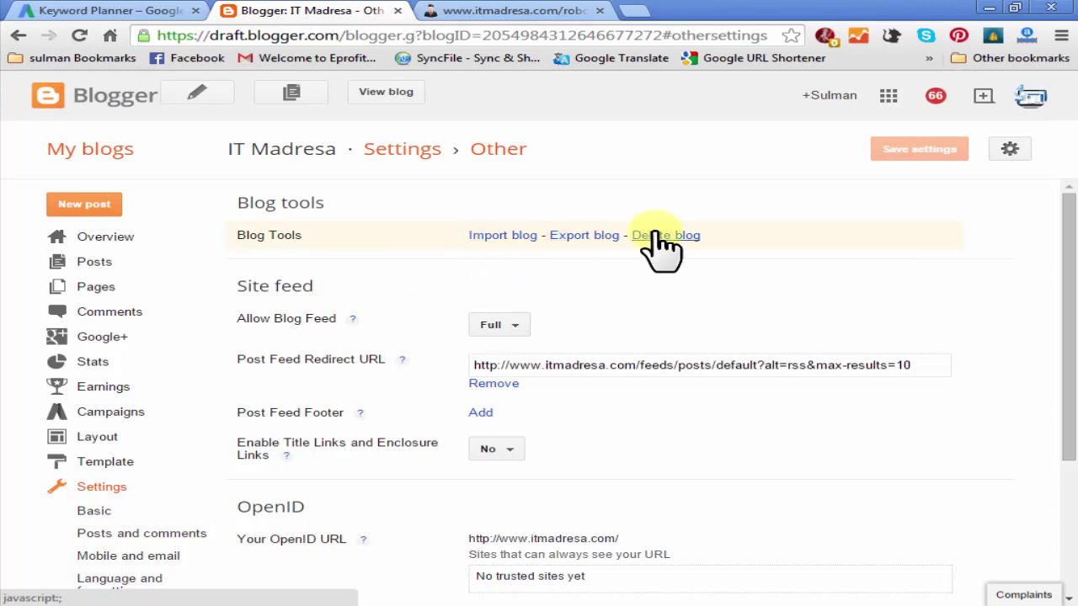
Review the remaining Other settings and highlight the Analytics Web Property ID under Google Analytics
{"action": "scroll", "coordinate": [573, 324], "scroll_direction": "down", "scroll_amount": 3}
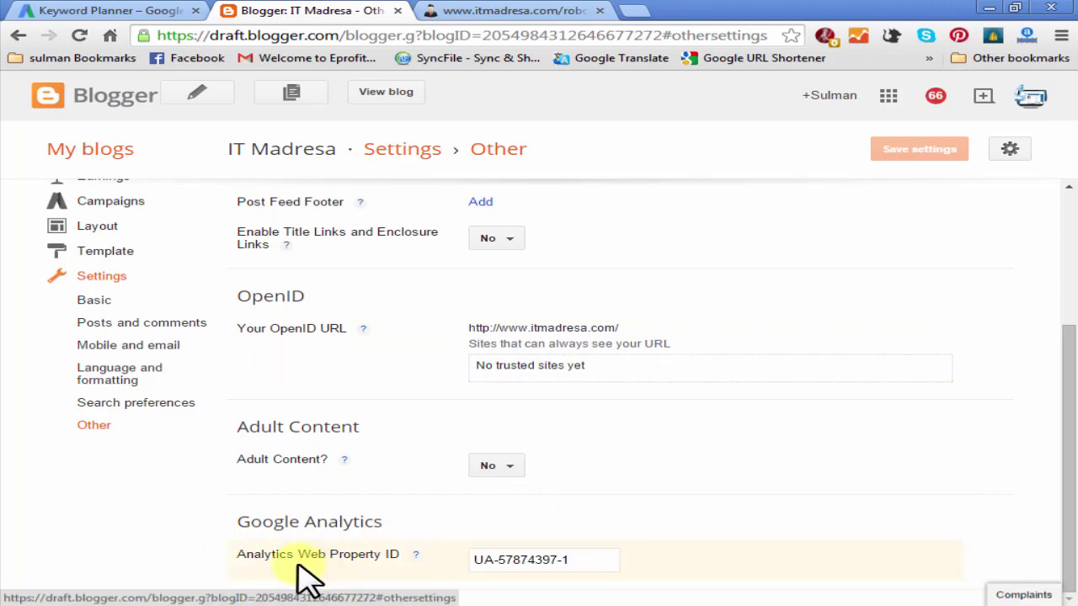
{"action": "left_click", "coordinate": [613, 561]}
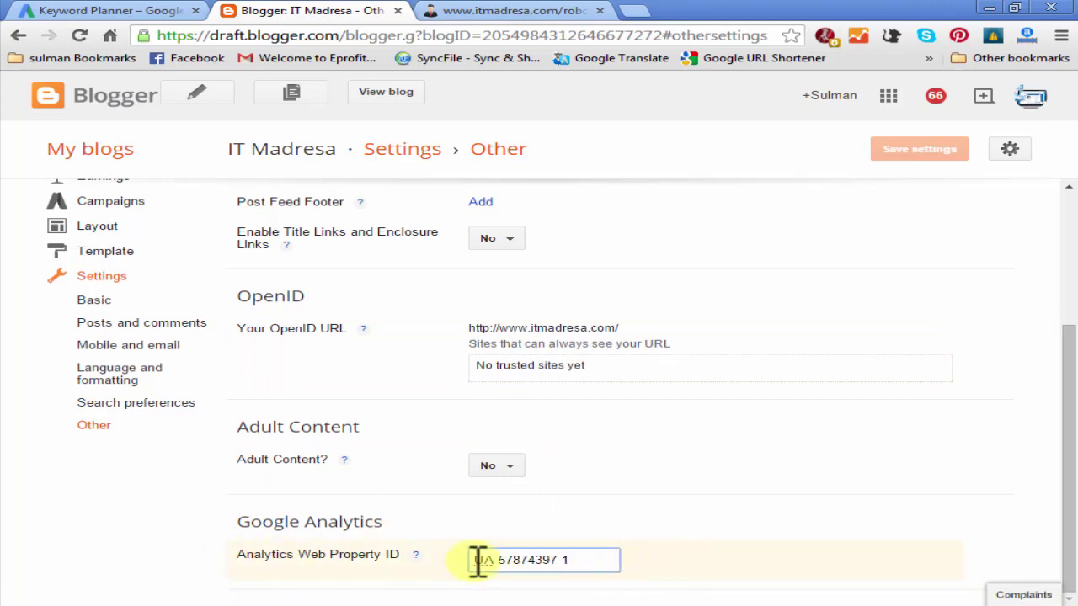
{"action": "left_click", "coordinate": [622, 529]}
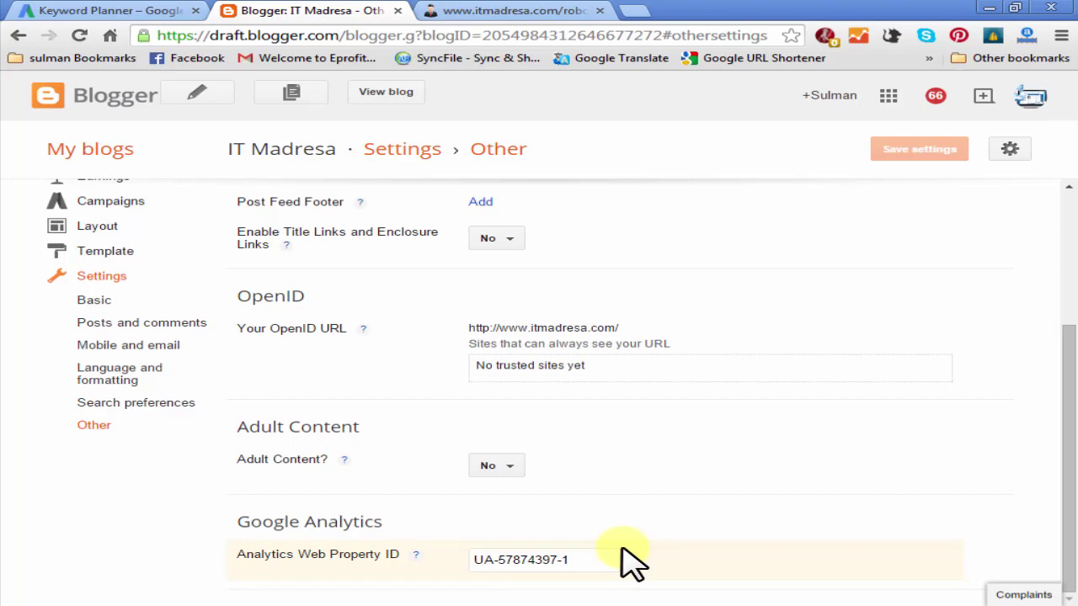
{"action": "left_click", "coordinate": [597, 562]}
{"action": "triple_click", "coordinate": [596, 563]}
{"action": "left_click", "coordinate": [684, 566]}
{"action": "triple_click", "coordinate": [589, 567]}
{"action": "left_click", "coordinate": [674, 571]}
{"action": "scroll", "coordinate": [662, 570], "scroll_direction": "up", "scroll_amount": 3}
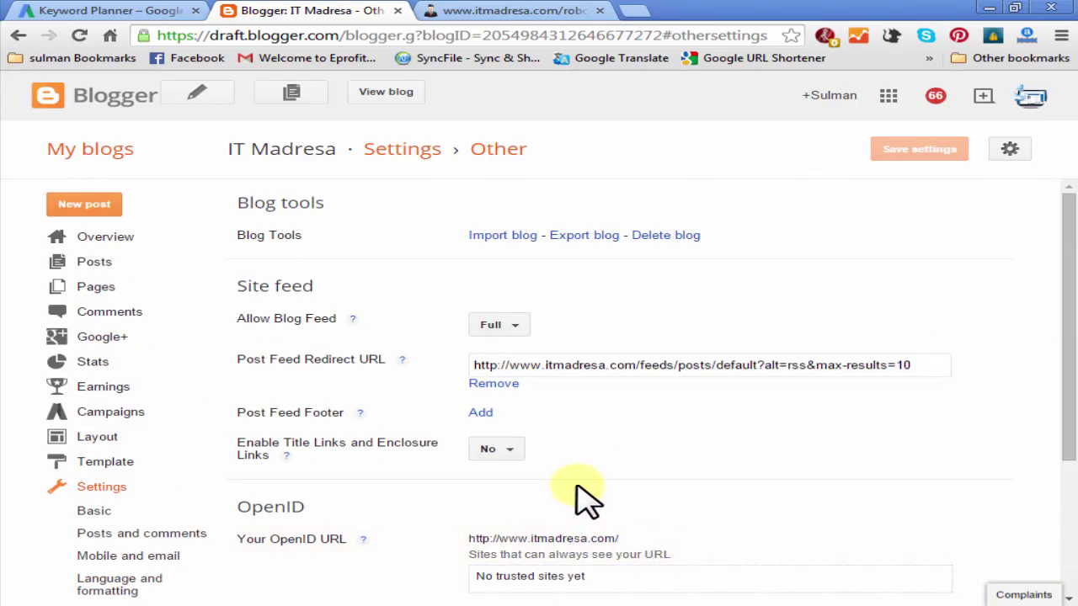
{"action": "scroll", "coordinate": [670, 448], "scroll_direction": "down", "scroll_amount": 3}
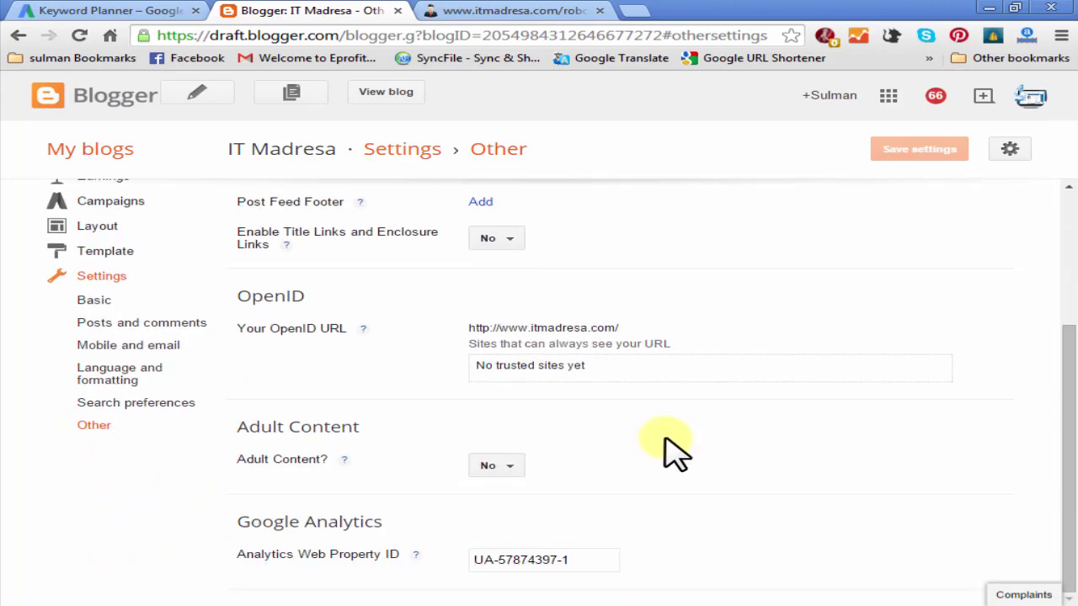
View the live IT Madresa blog, look through its home page posts and sidebar, and return to the Blogger settings
{"action": "left_click", "coordinate": [393, 94]}
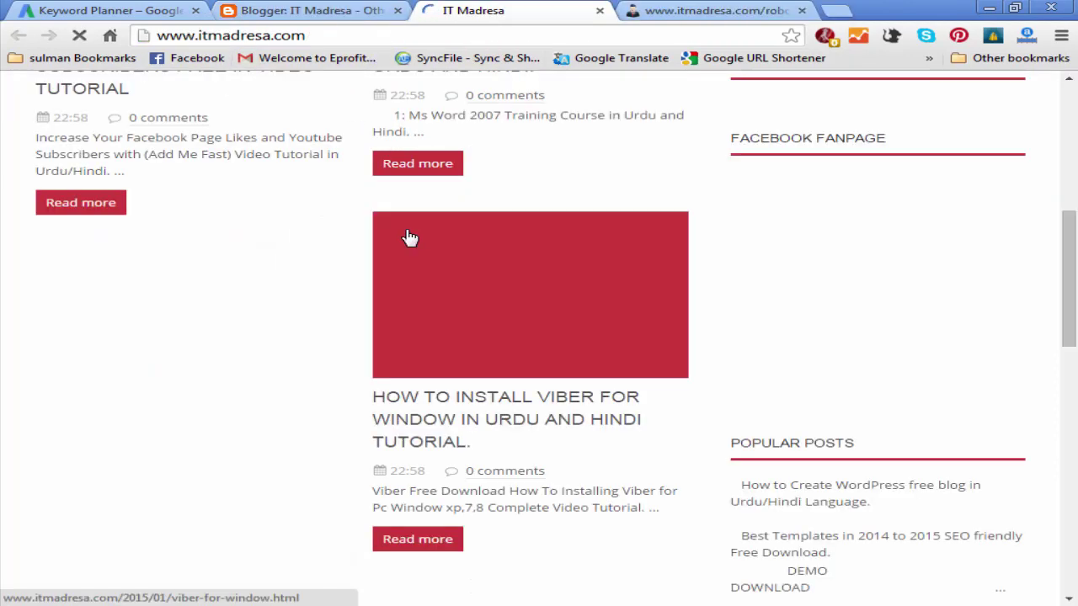
{"action": "scroll", "coordinate": [497, 330], "scroll_direction": "down", "scroll_amount": 1}
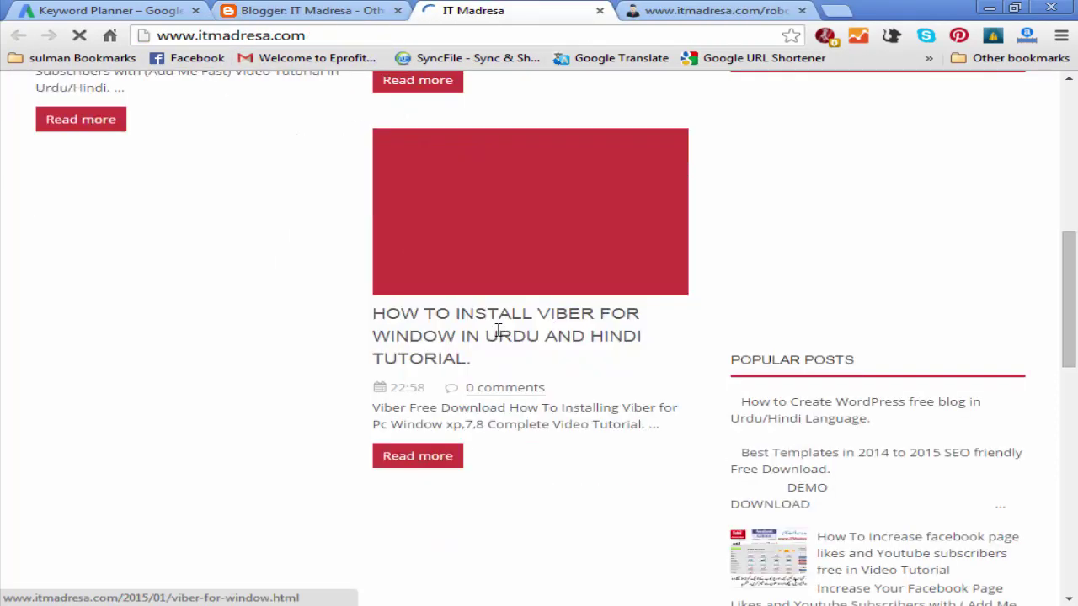
{"action": "scroll", "coordinate": [497, 332], "scroll_direction": "down", "scroll_amount": 6}
{"action": "scroll", "coordinate": [497, 337], "scroll_direction": "up", "scroll_amount": 2}
{"action": "scroll", "coordinate": [498, 333], "scroll_direction": "up", "scroll_amount": 10}
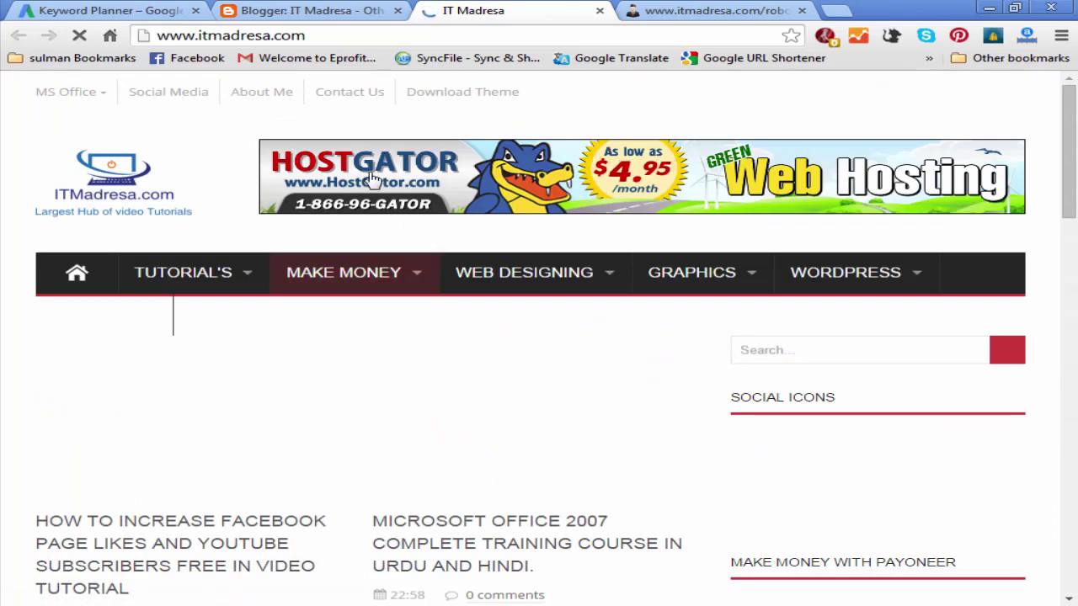
{"action": "left_click", "coordinate": [338, 12]}
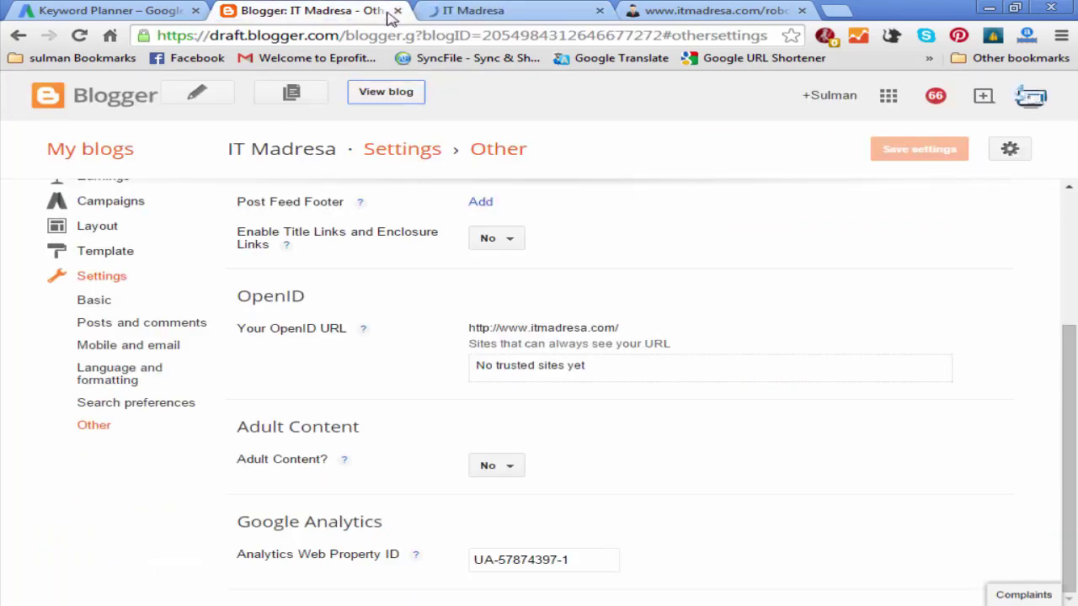